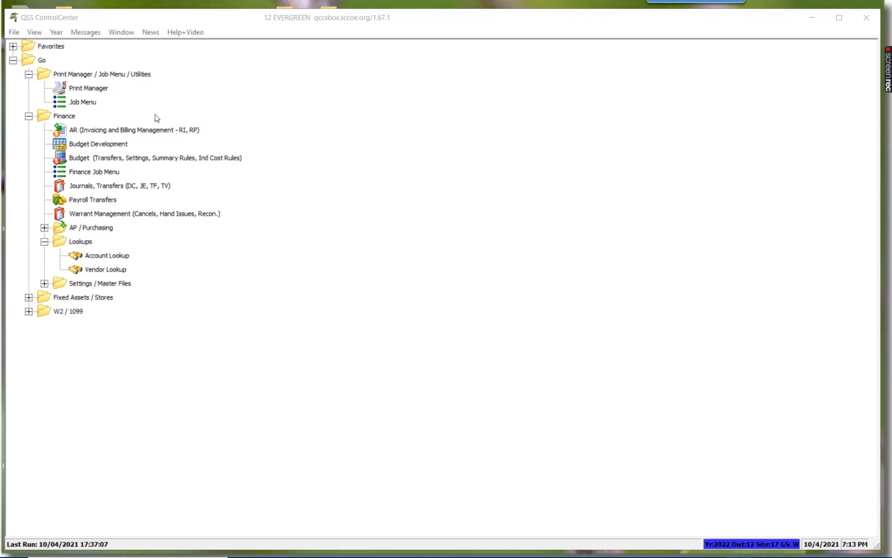
Open Purchase Orders / Requisitions from the AP / Purchasing group and start a new requisition
click(44, 228)
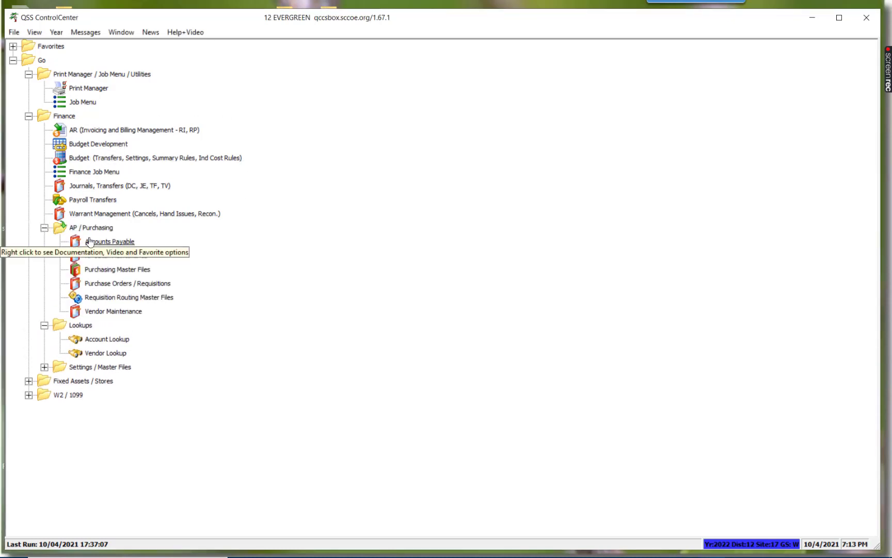
click(131, 285)
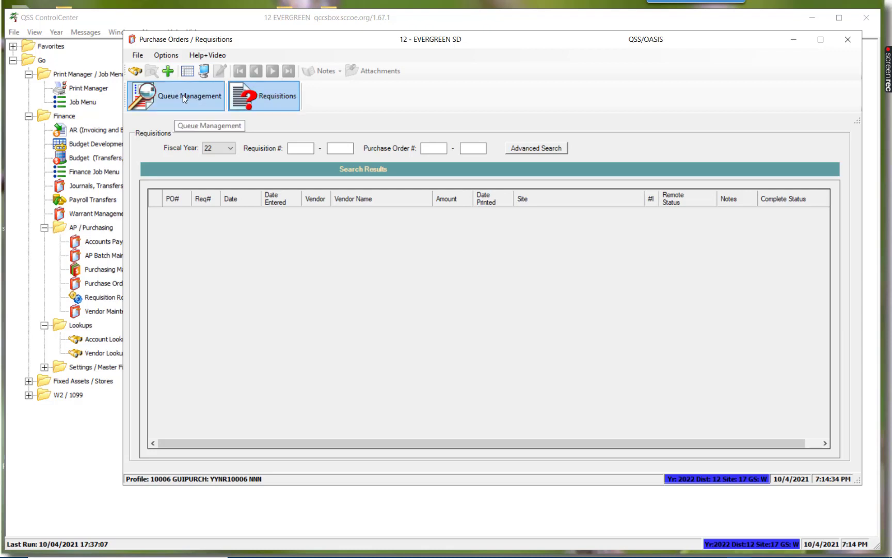
click(169, 71)
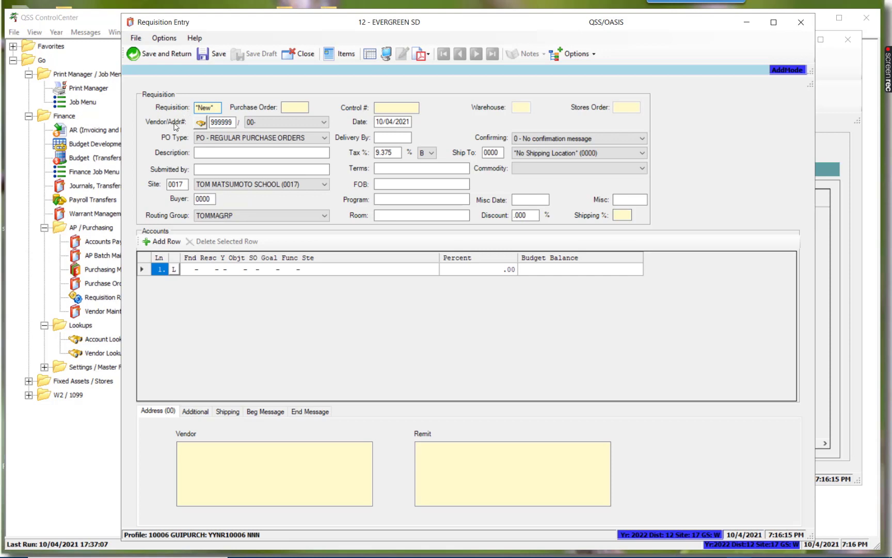
Set the new requisition's vendor number to 17902 so that the vendor's address loads
click(232, 122)
drag(212, 123, 230, 122)
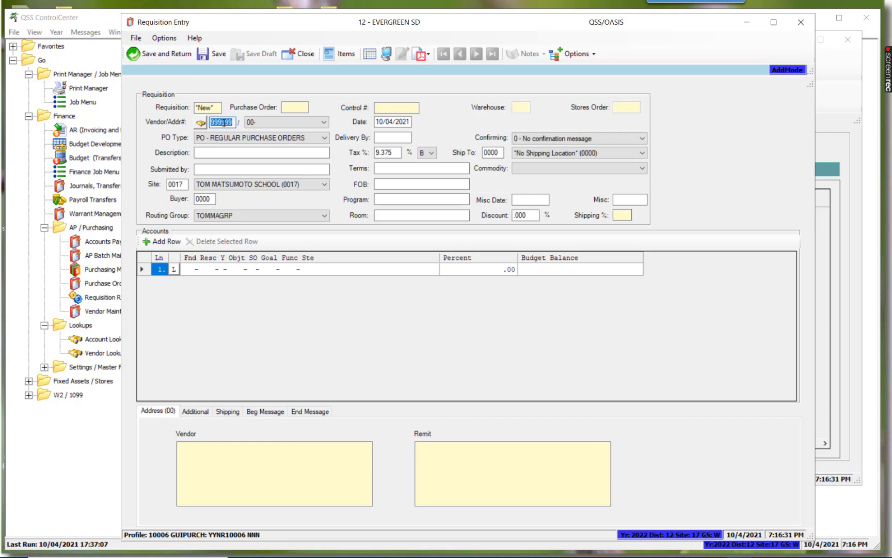
text(17902)
key(Tab)
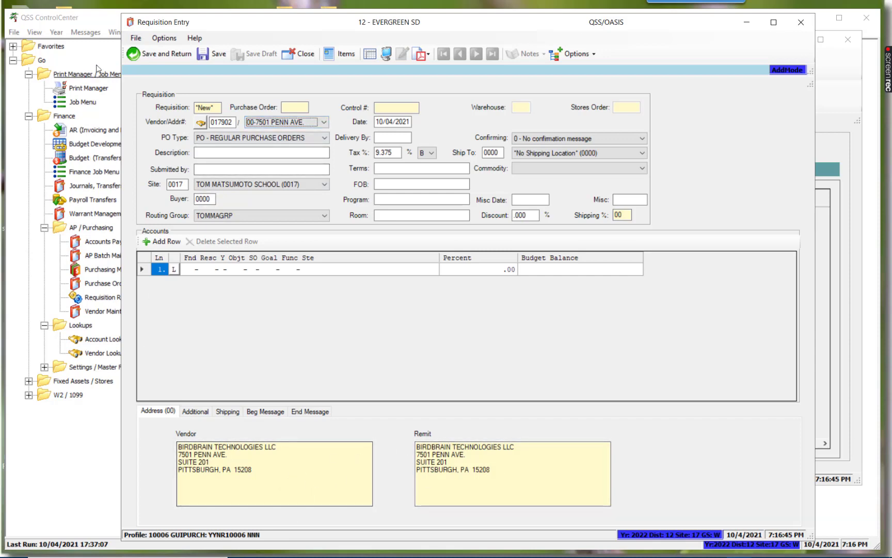
Look up vendors whose names begin with "bird" and return BIRDBRAIN TECHNOLOGIES LLC to the requisition
click(201, 123)
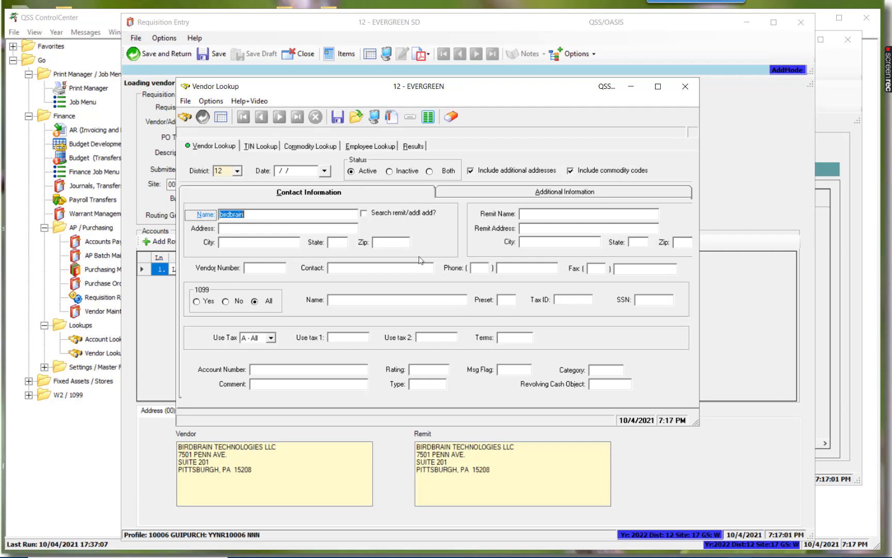
click(249, 216)
drag(250, 215, 236, 211)
key(BackSpace)
key(Return)
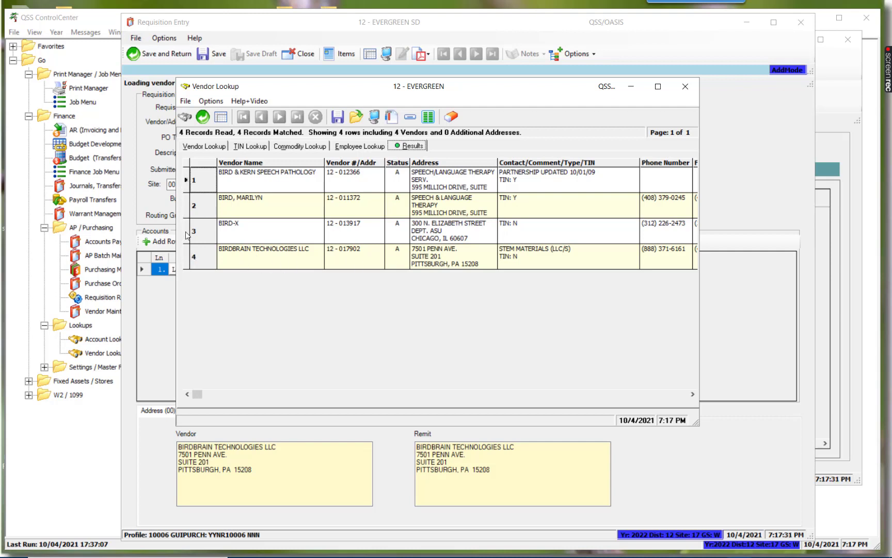
click(187, 258)
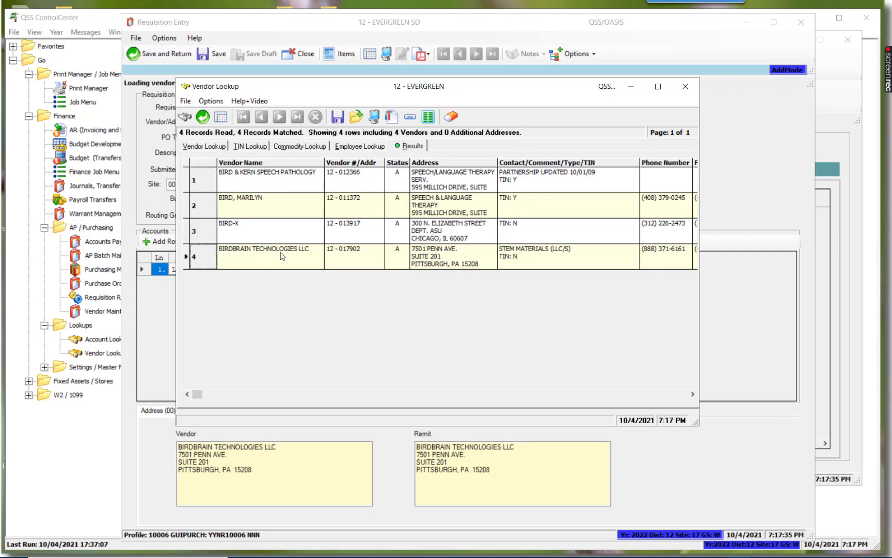
click(203, 118)
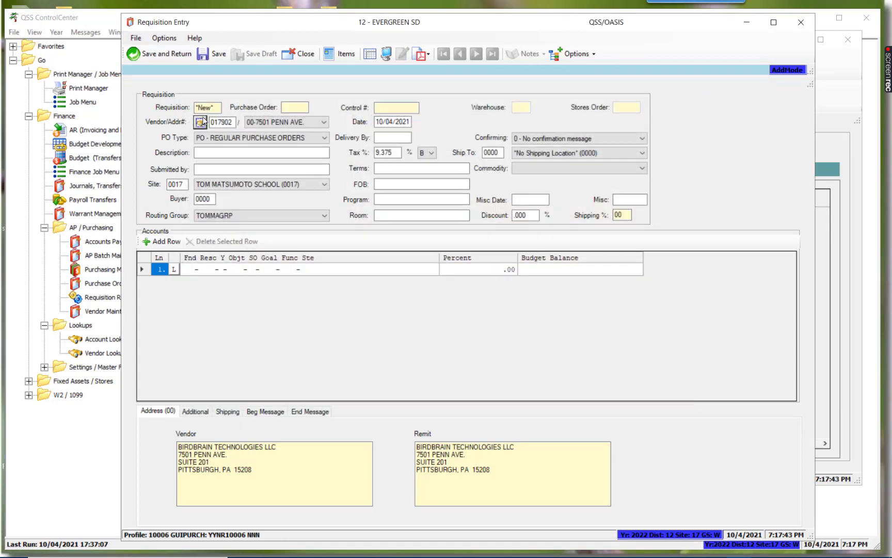
Review the available PO types and site choices for the requisition without changing either selection
click(264, 137)
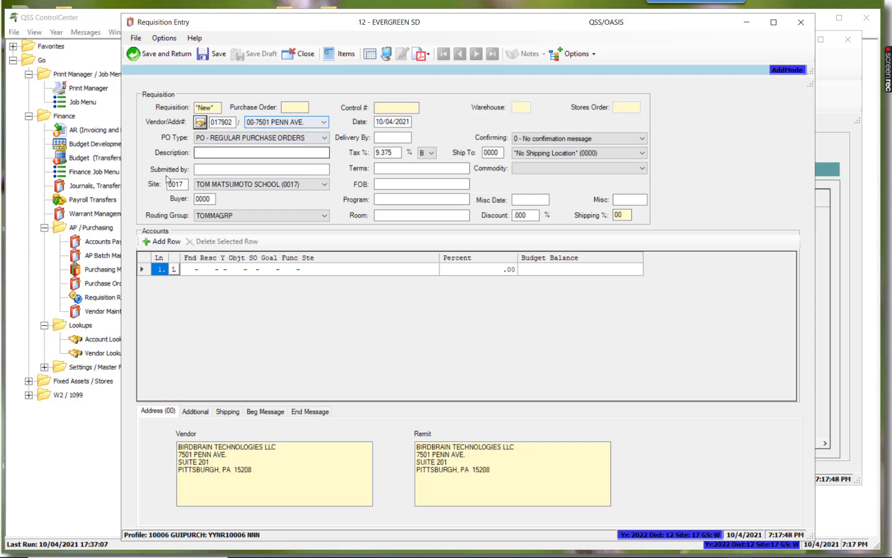
click(203, 146)
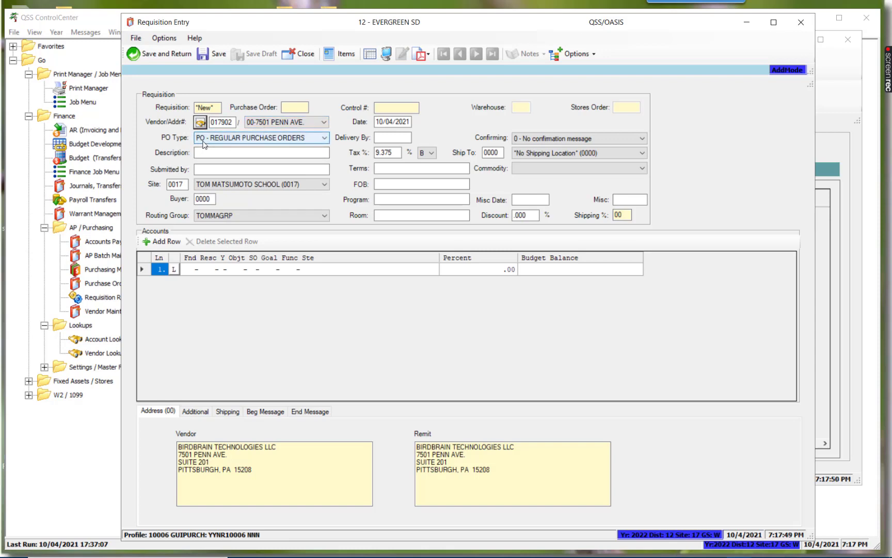
click(325, 138)
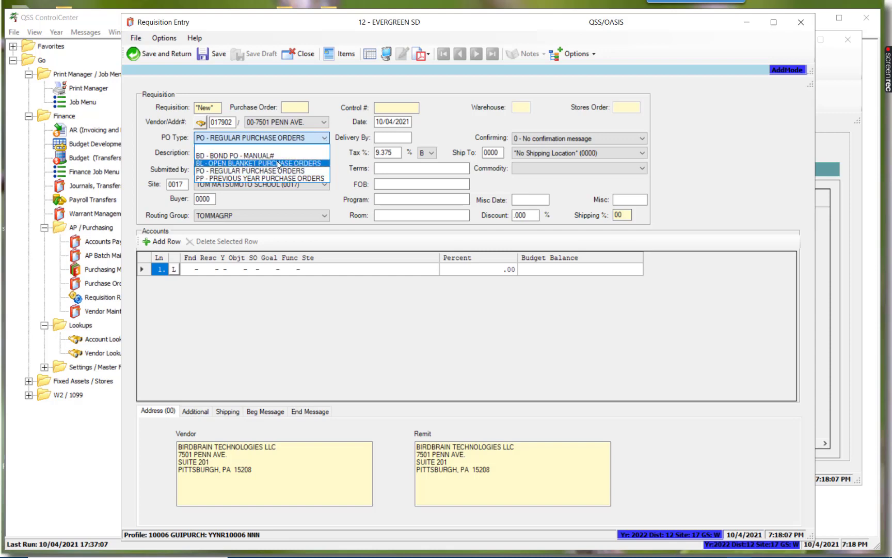
click(322, 141)
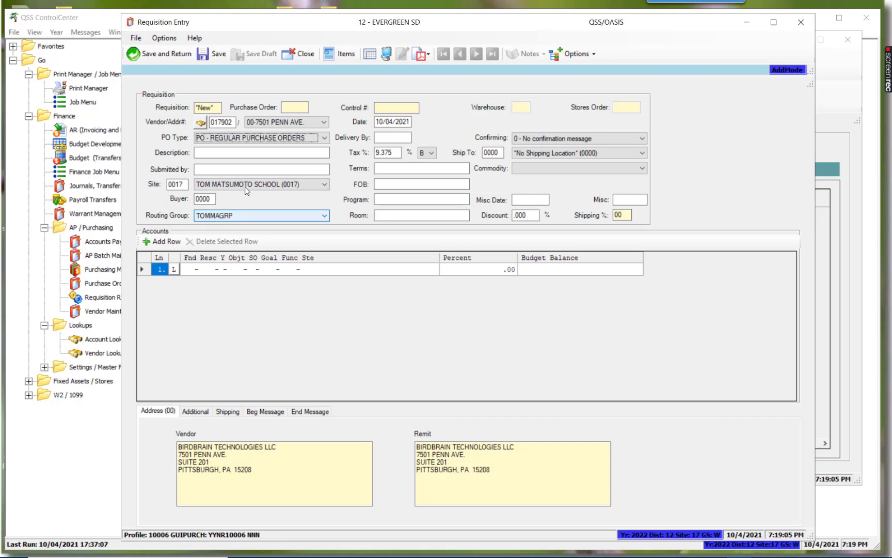
click(320, 185)
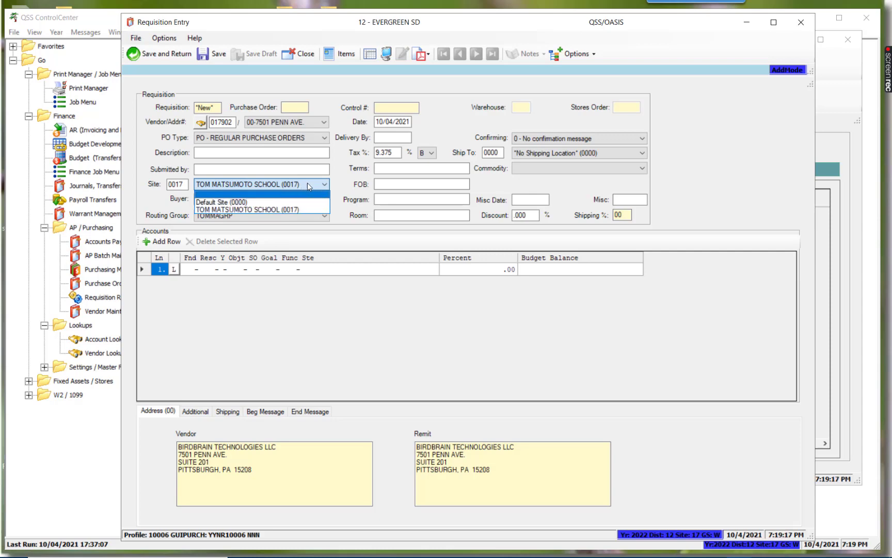
click(307, 184)
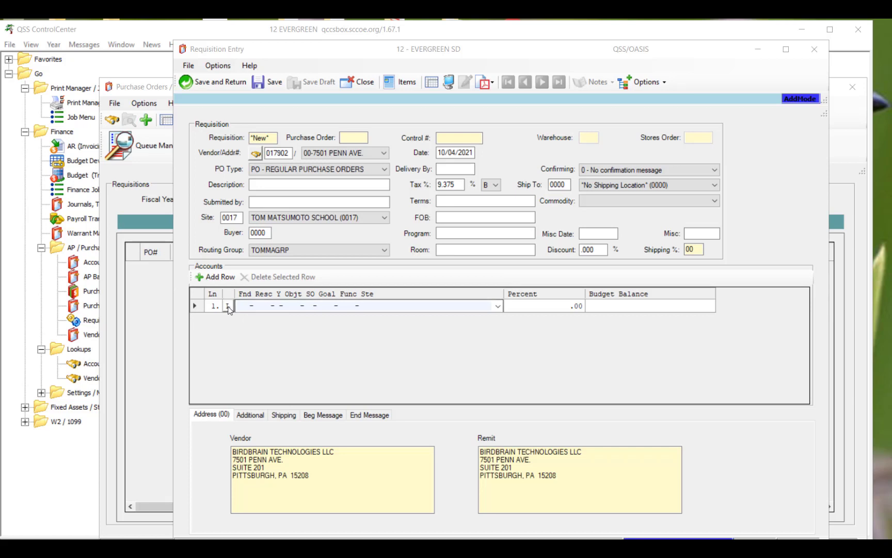
click(499, 306)
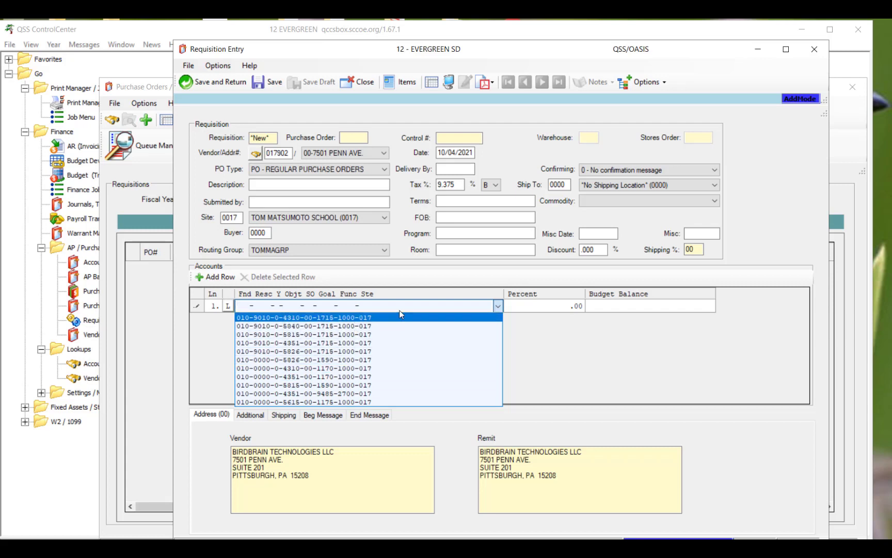
click(363, 334)
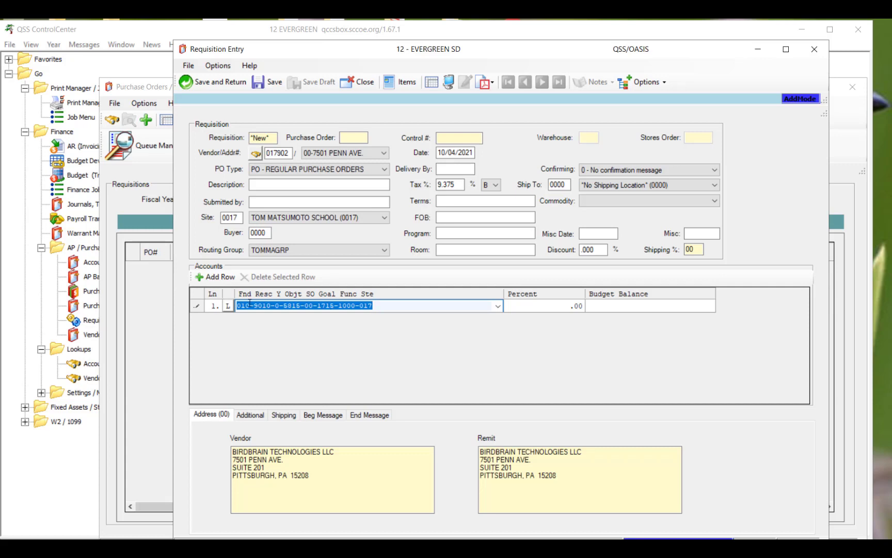
click(227, 307)
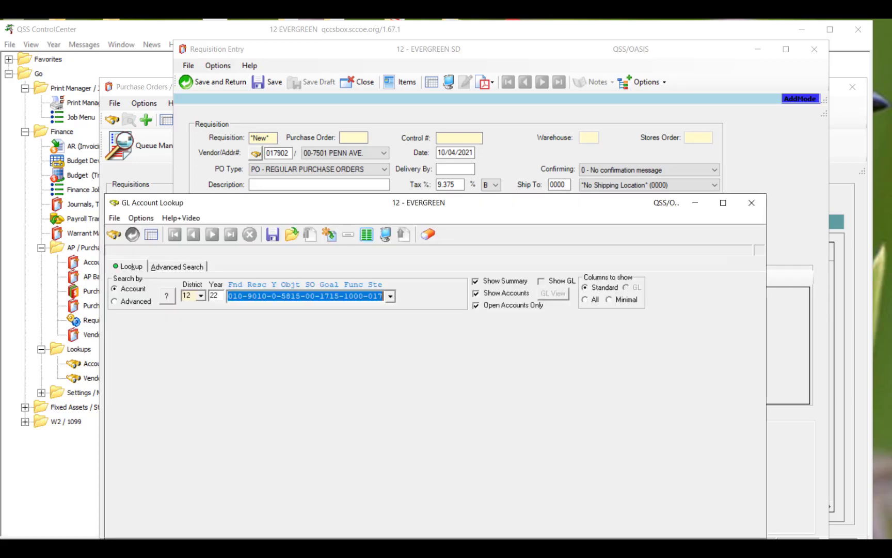
click(282, 296)
text(????-??-??)
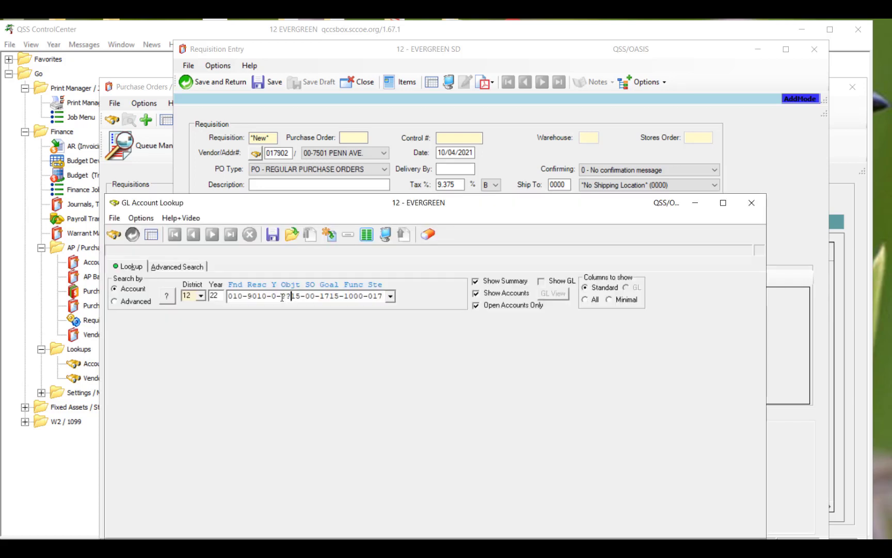
text(??-????)
click(112, 236)
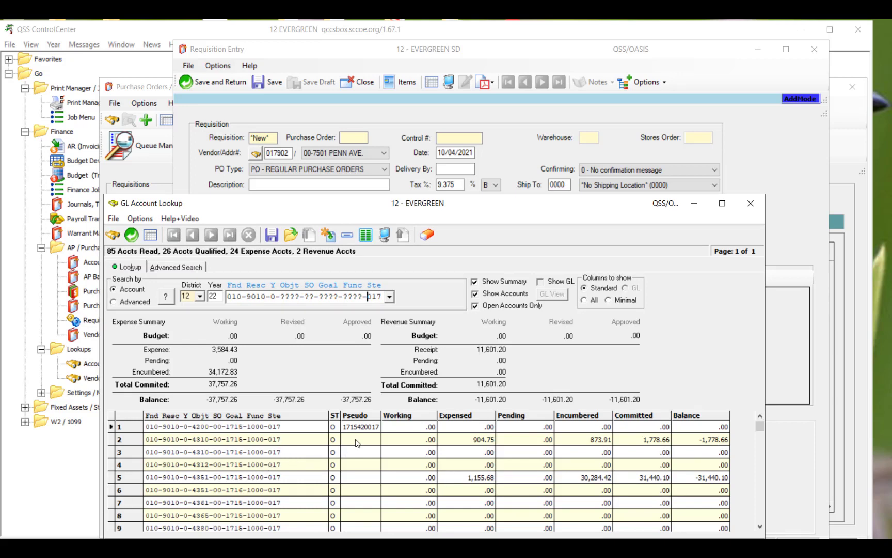
click(112, 427)
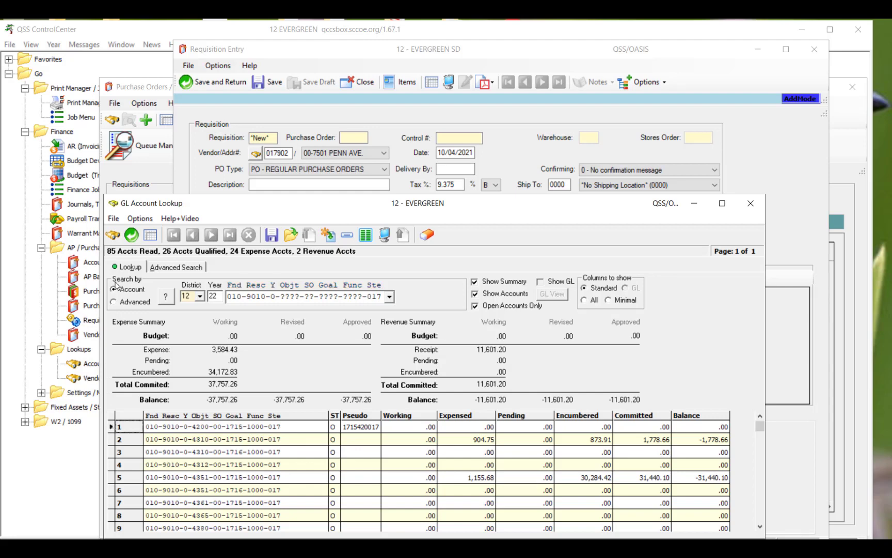
click(131, 236)
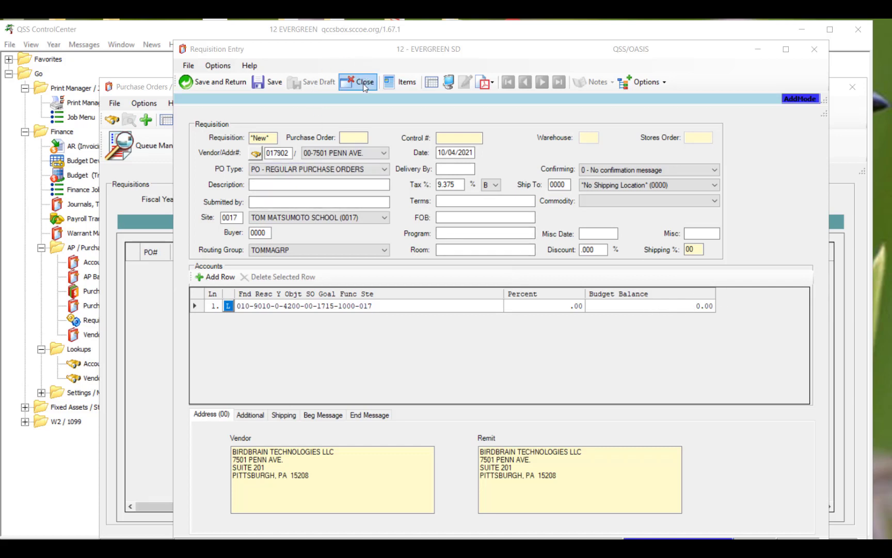
Open the requisition's item entry and review the split options for item 1, keeping Calculate Percentage
click(402, 83)
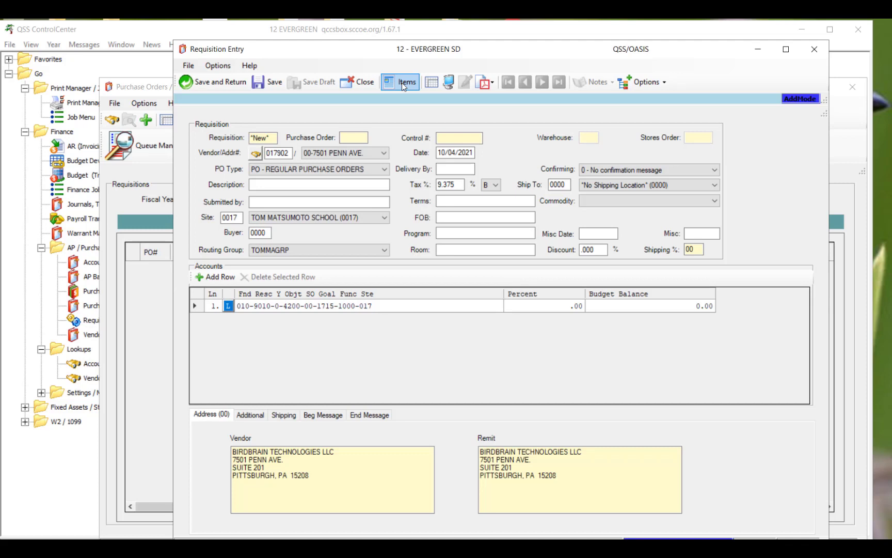
click(402, 84)
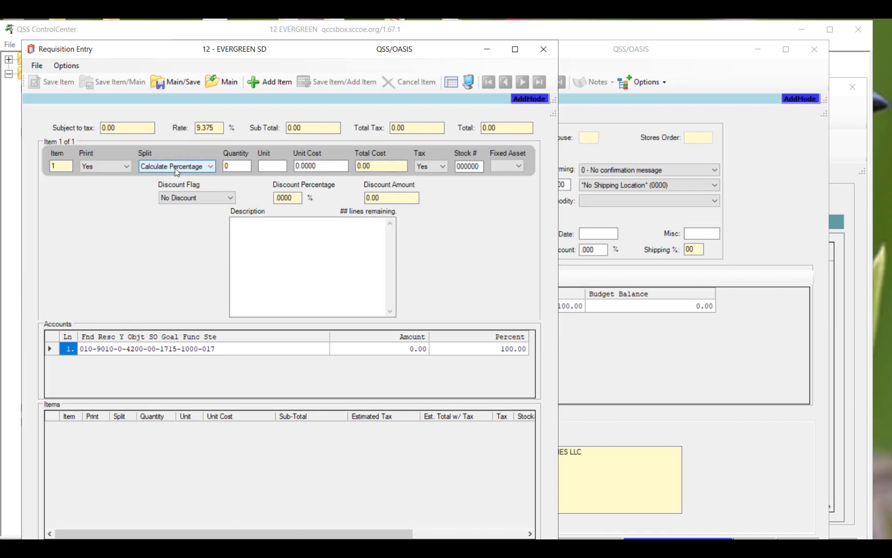
click(209, 168)
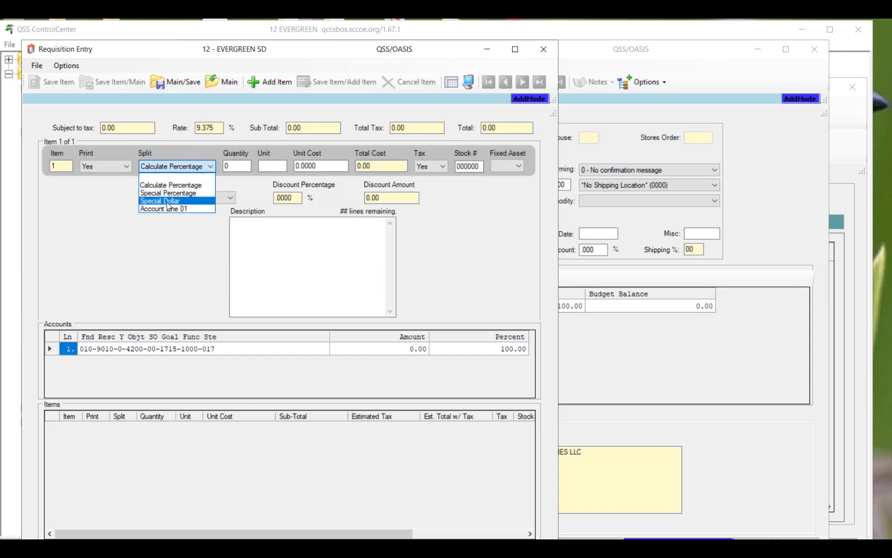
click(177, 166)
Set item 1's quantity to 5, its unit to EA and its unit cost to 2
click(229, 165)
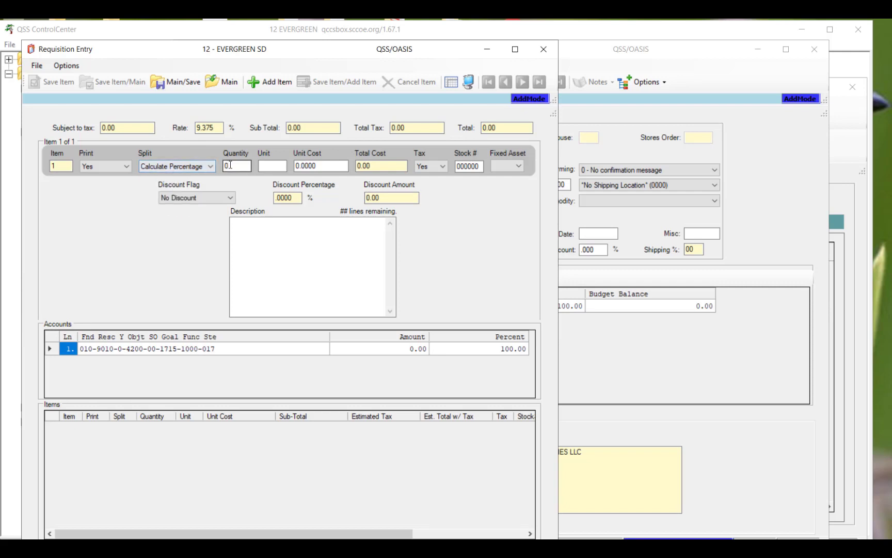
drag(230, 166, 225, 166)
text(5)
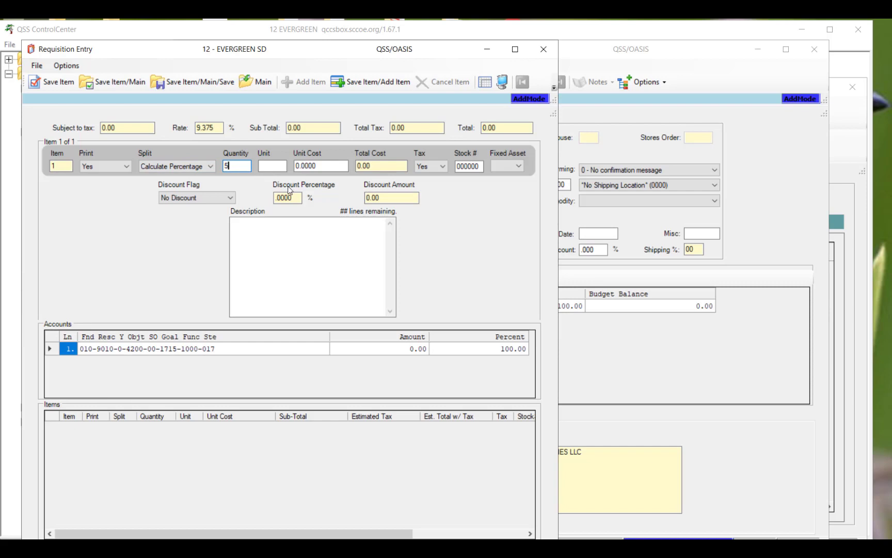
key(Tab)
key(BackSpace)
text(EA)
click(297, 165)
double_click(297, 165)
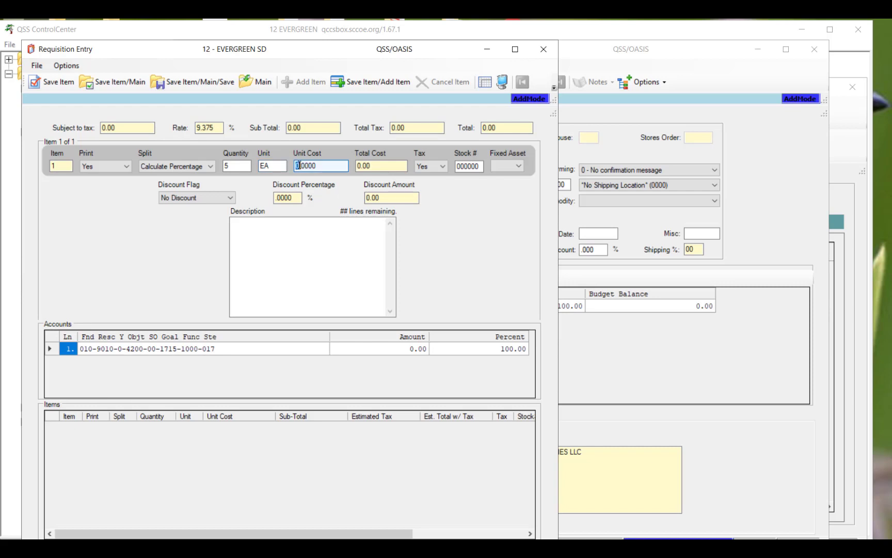
text(2)
key(Tab)
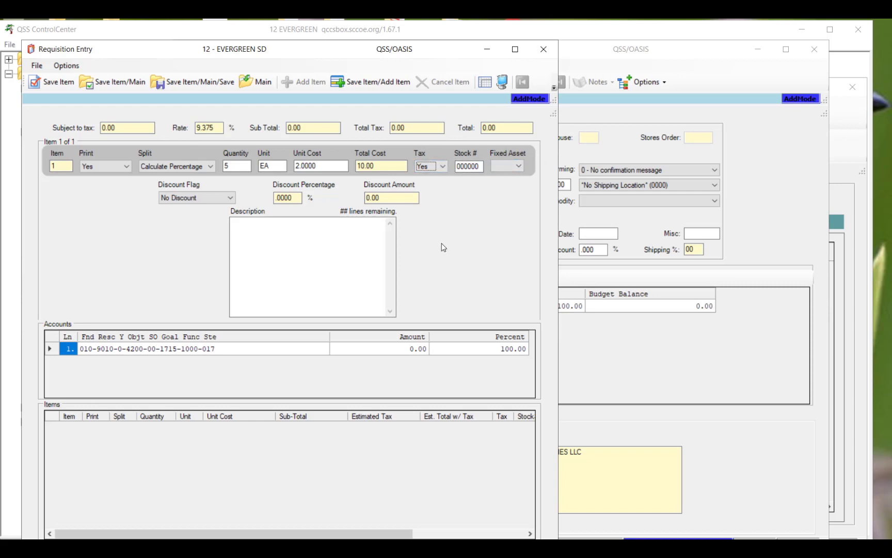
Describe item 1 as "Pencils from BirdBrain", then save it and add another item
click(246, 230)
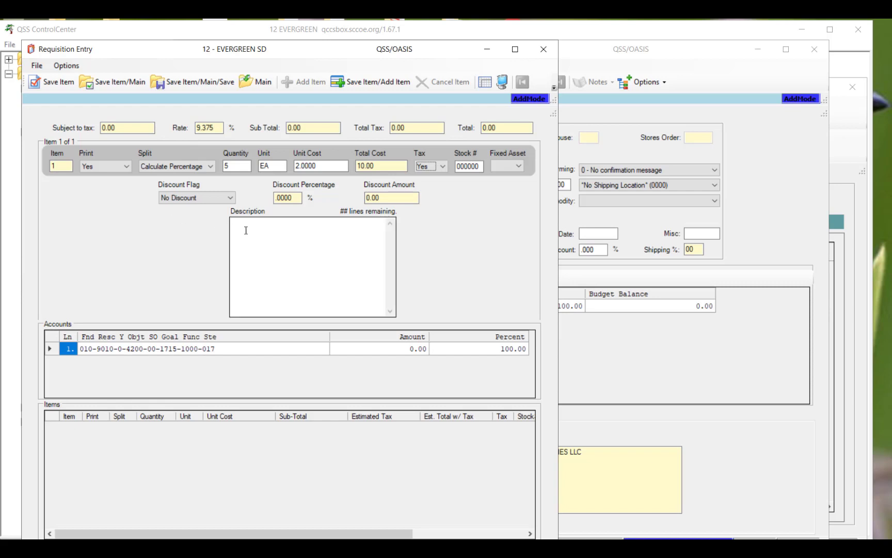
click(234, 225)
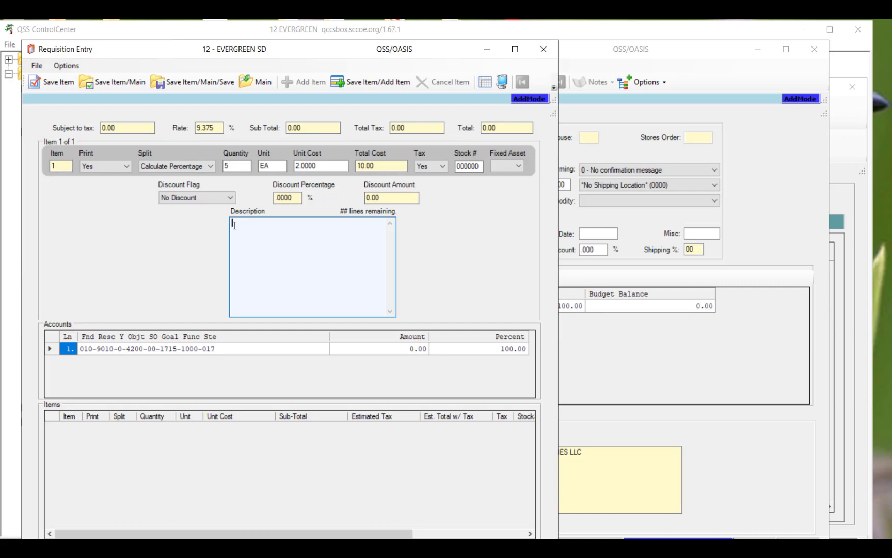
text(Pencils)
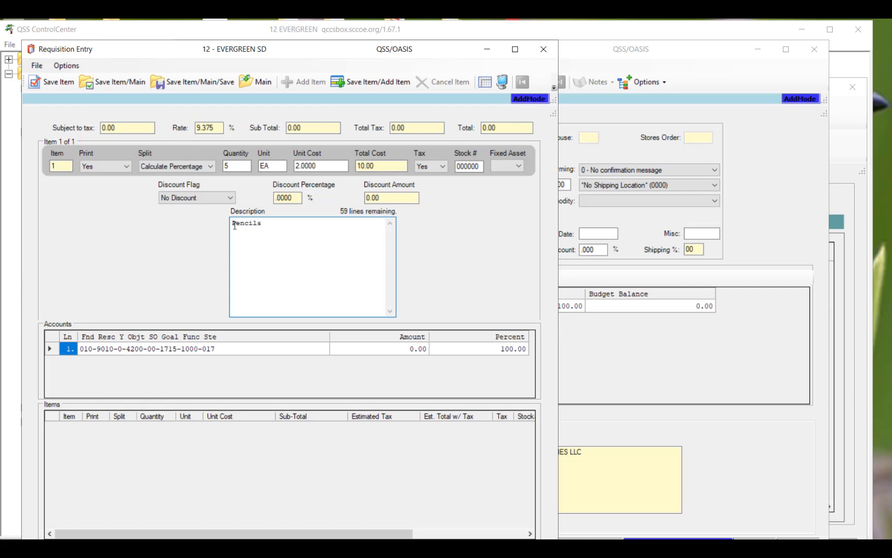
text( from BirdBrain)
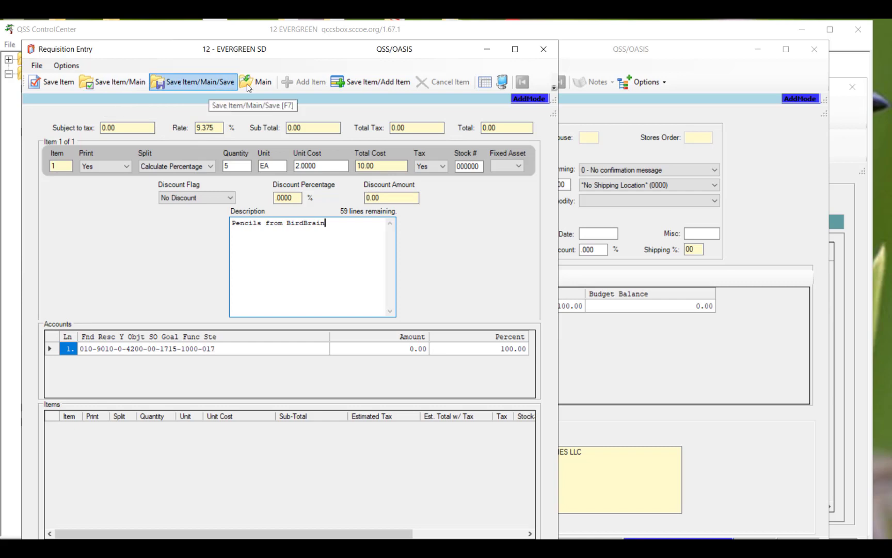
click(363, 84)
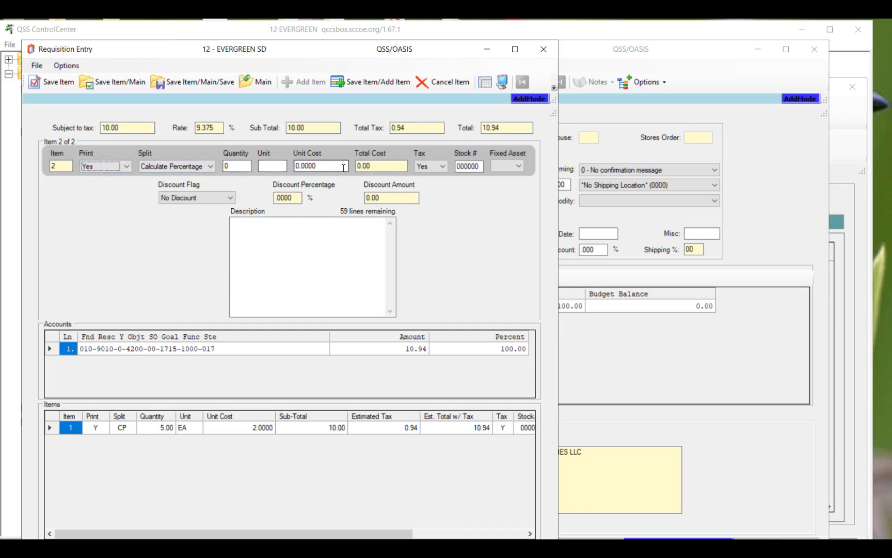
Set item 2's quantity to 10, its unit to lots and its unit cost to 5
click(236, 166)
double_click(236, 166)
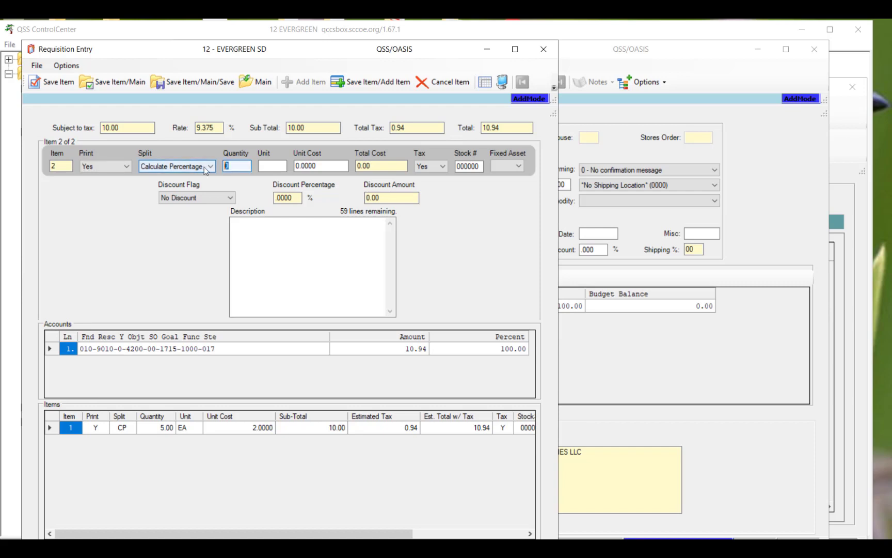
text(10)
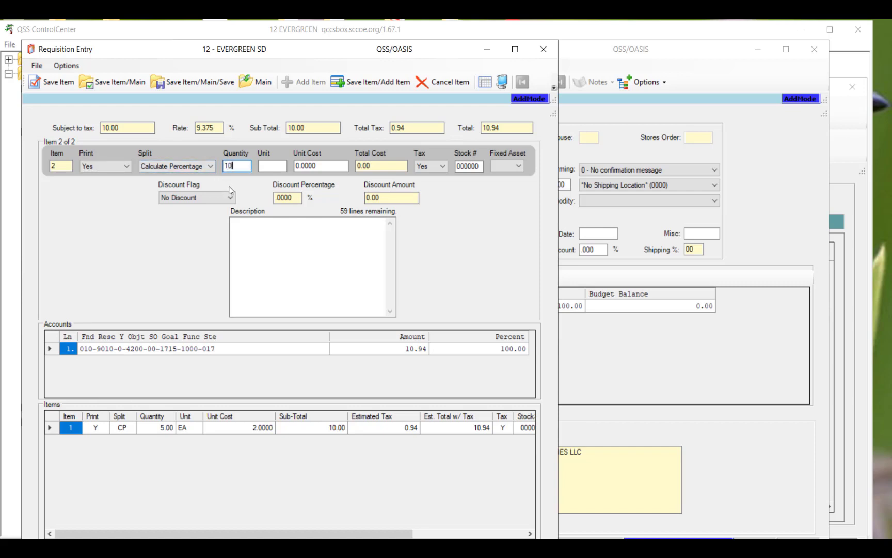
click(277, 168)
double_click(263, 165)
text(lots)
key(Tab)
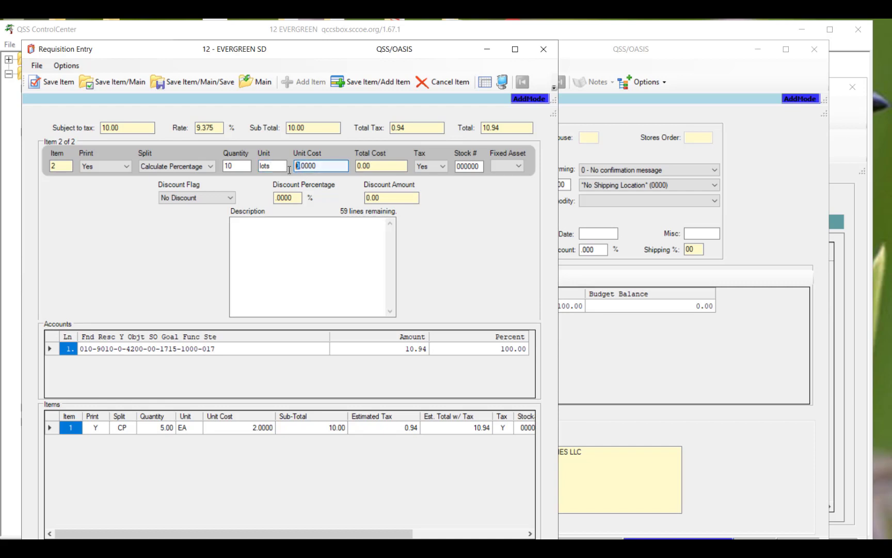
text(5)
key(Tab)
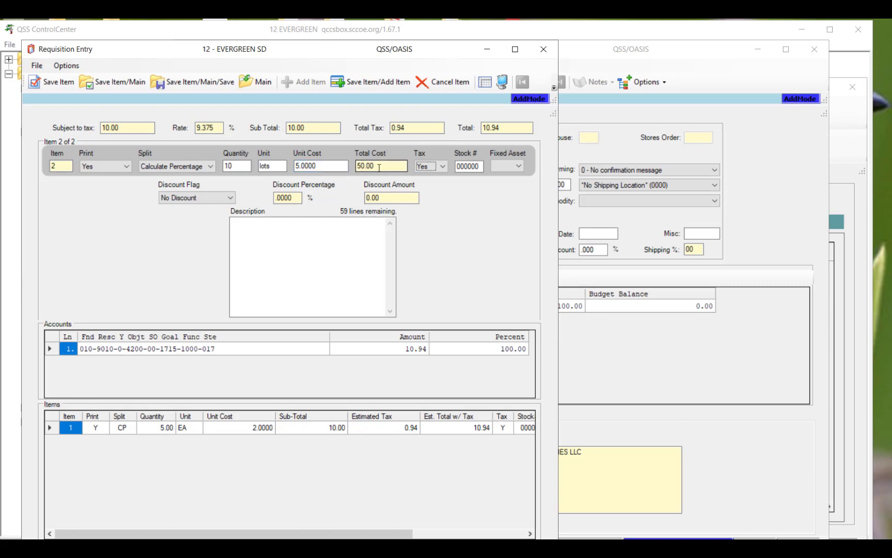
Describe item 2 as "erasers", save the item and review all columns of the items list
click(253, 231)
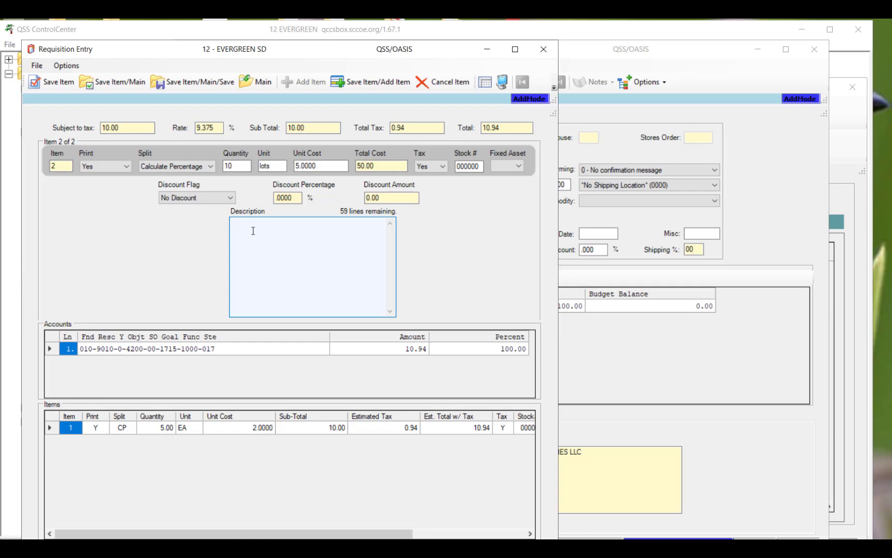
text(erasers)
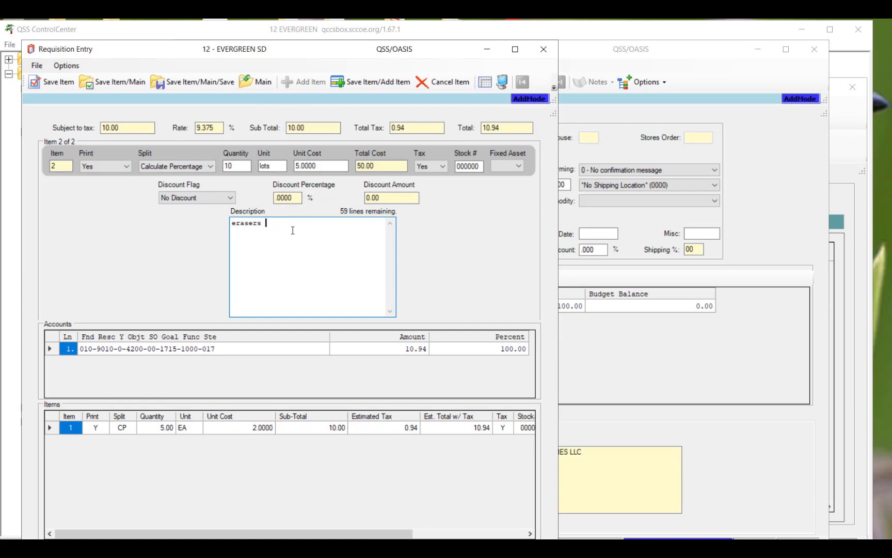
click(57, 81)
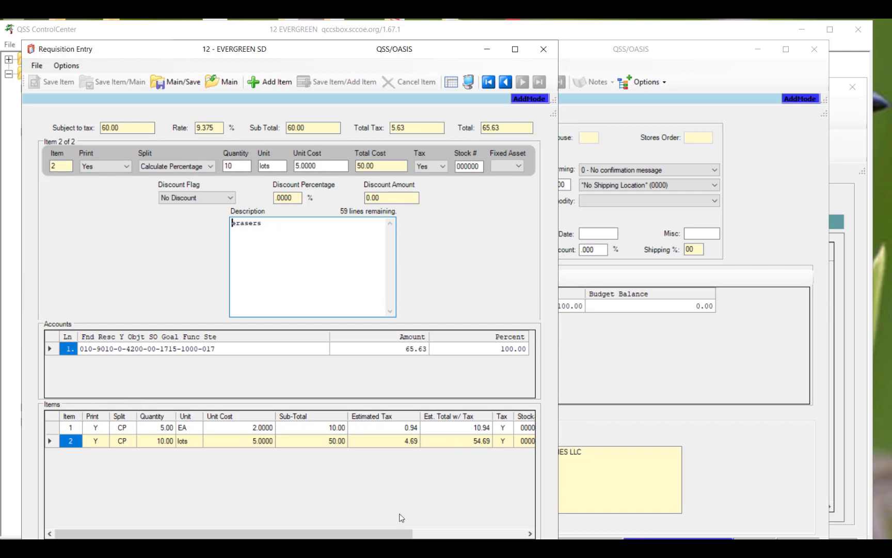
drag(353, 534, 502, 538)
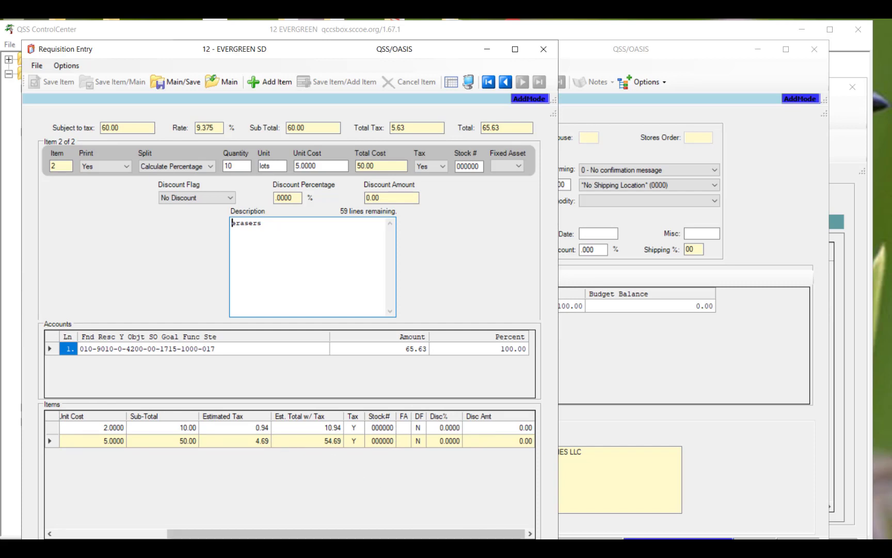
drag(459, 533, 346, 534)
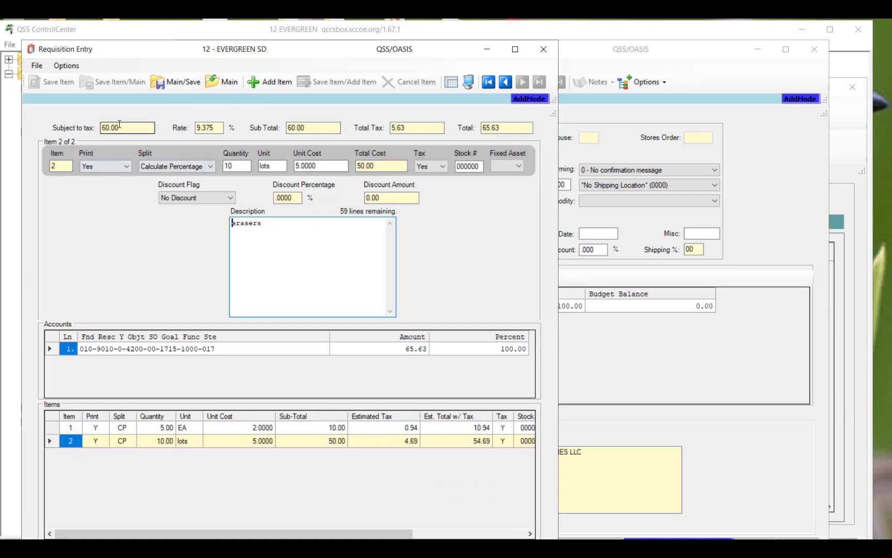
Return from item entry to the main requisition, save the new requisition and go back to the requisitions search
click(180, 82)
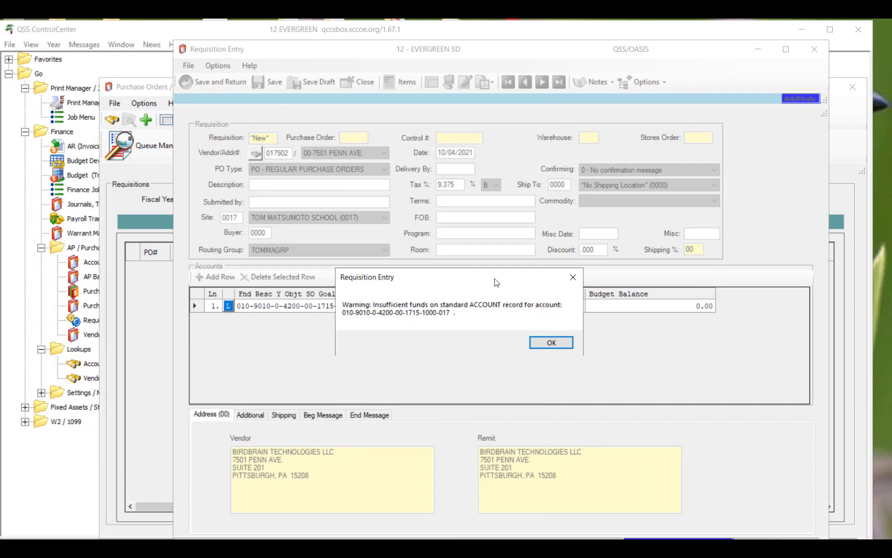
drag(474, 284, 471, 334)
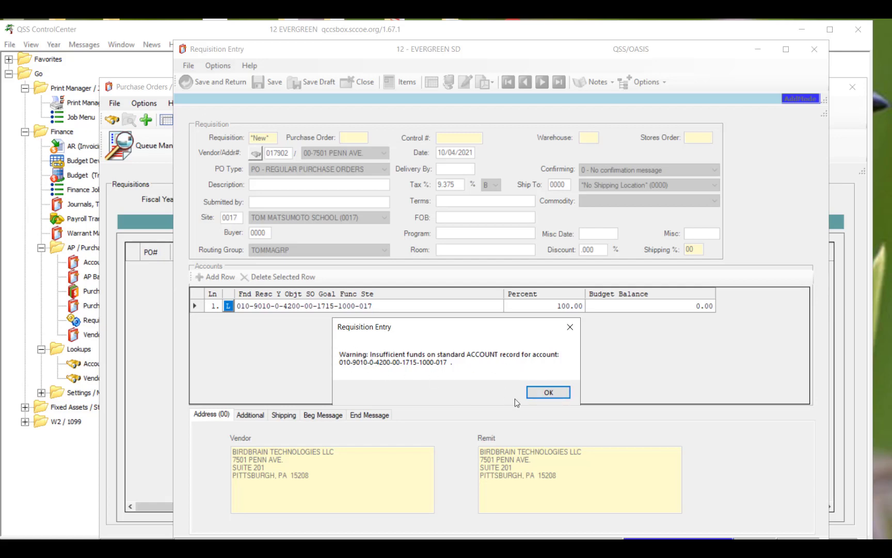
click(547, 392)
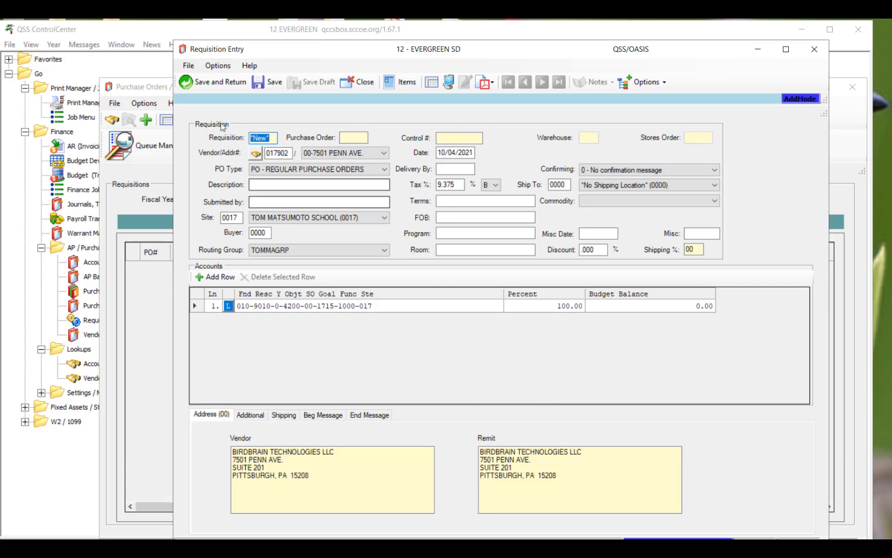
click(223, 86)
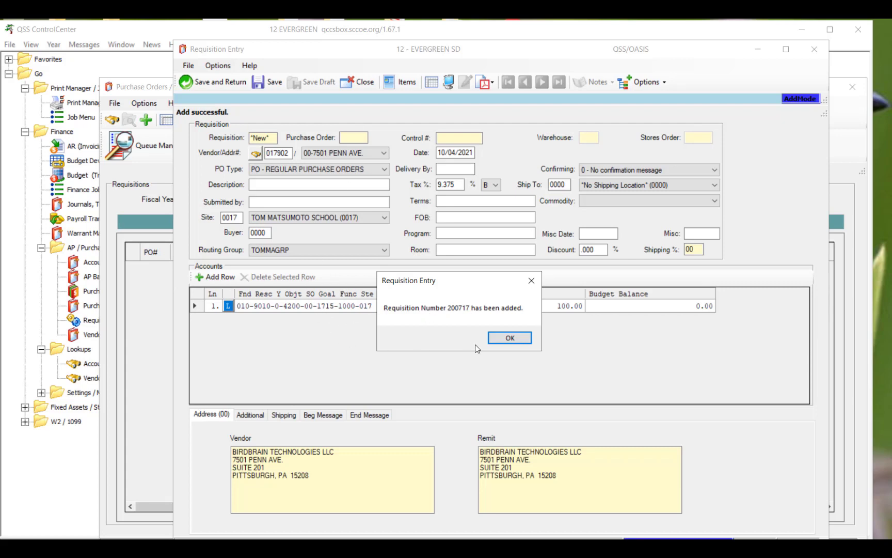
click(510, 338)
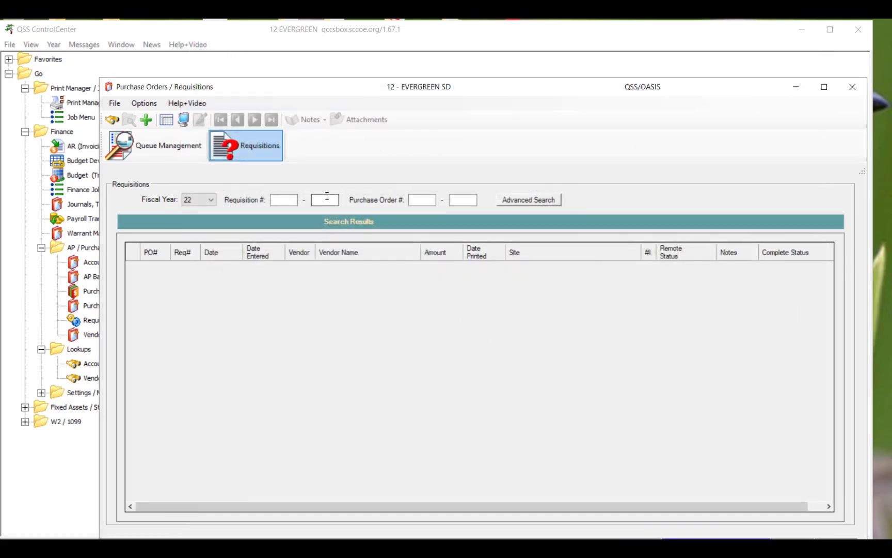
Search fiscal year 22 requisitions for the newly added requisition by its requisition number
click(287, 202)
text(200717)
key(Return)
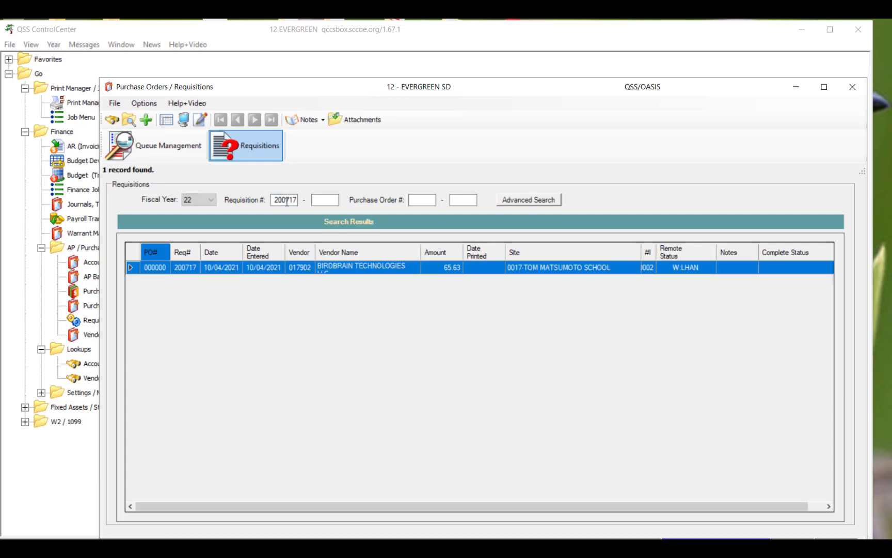